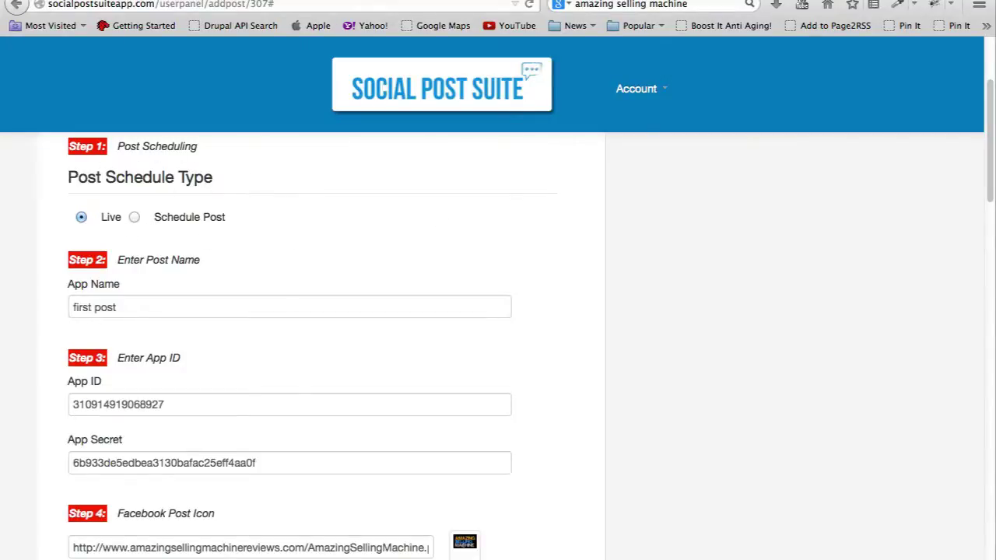
Review the post's schedule type, name and Facebook app credentials, and view the Facebook post icon image at full size.
drag(989, 151, 985, 182)
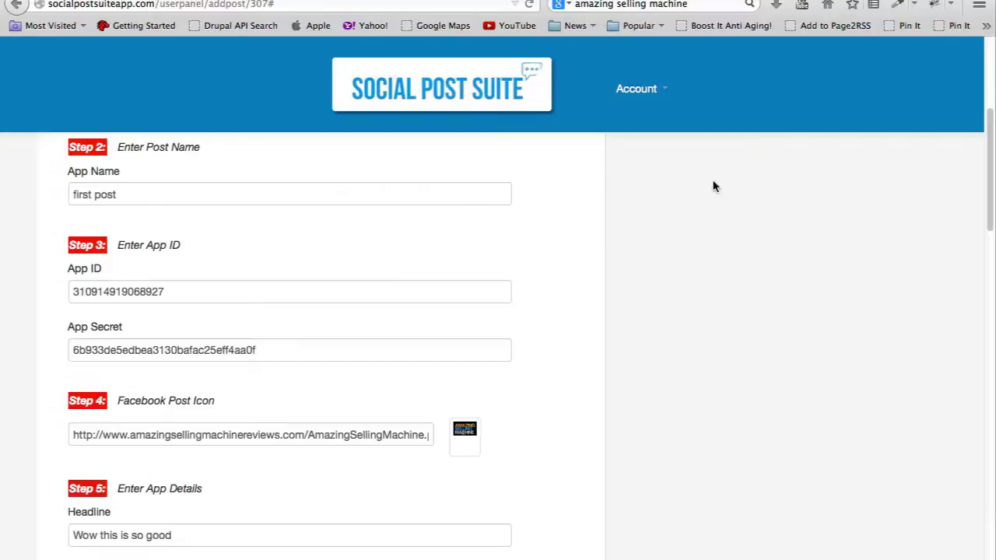
click(138, 200)
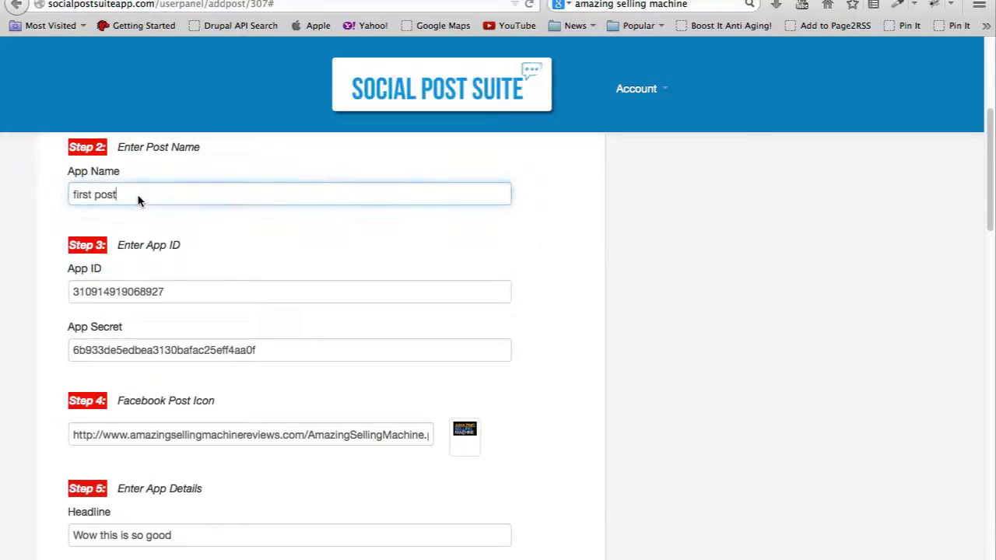
drag(134, 203, 13, 200)
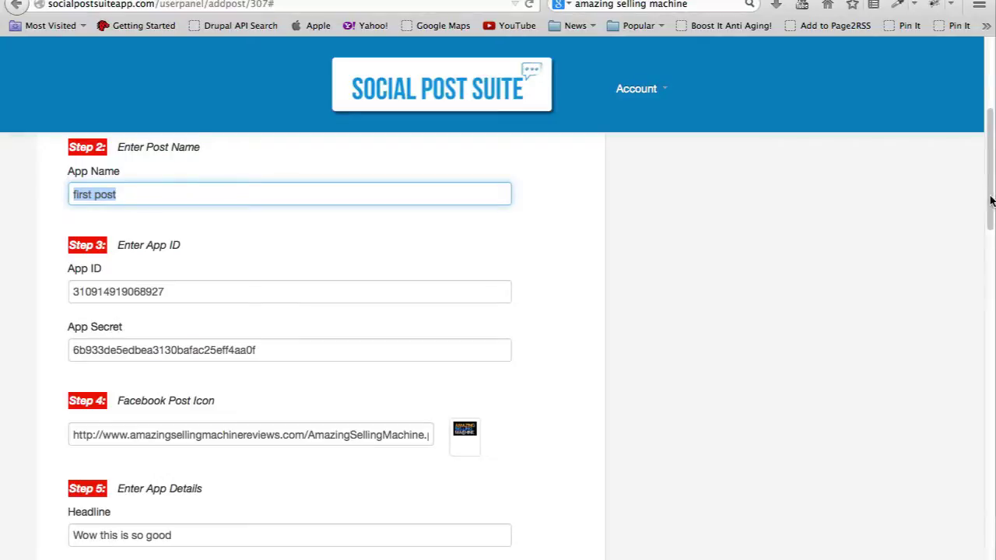
scroll(991, 201, down, 3)
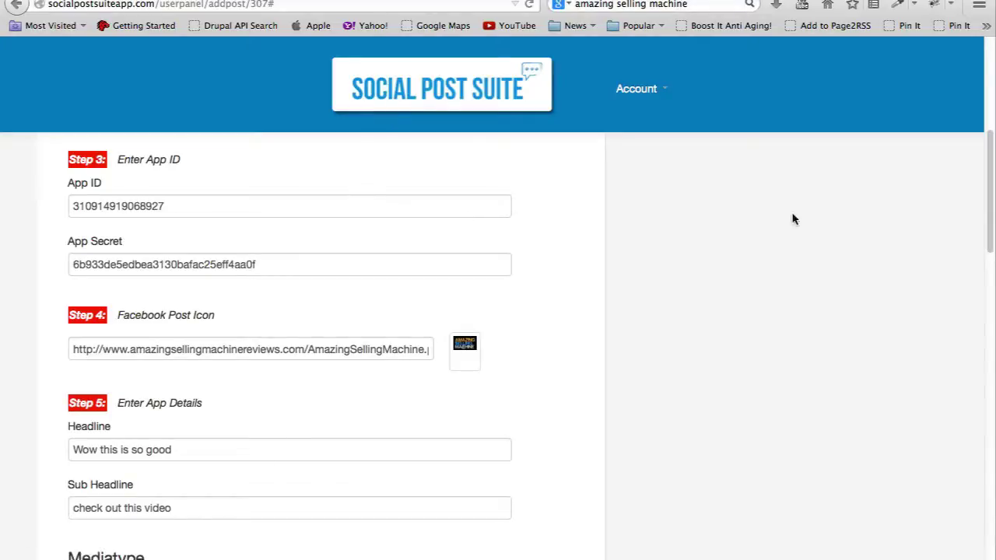
drag(991, 184, 990, 197)
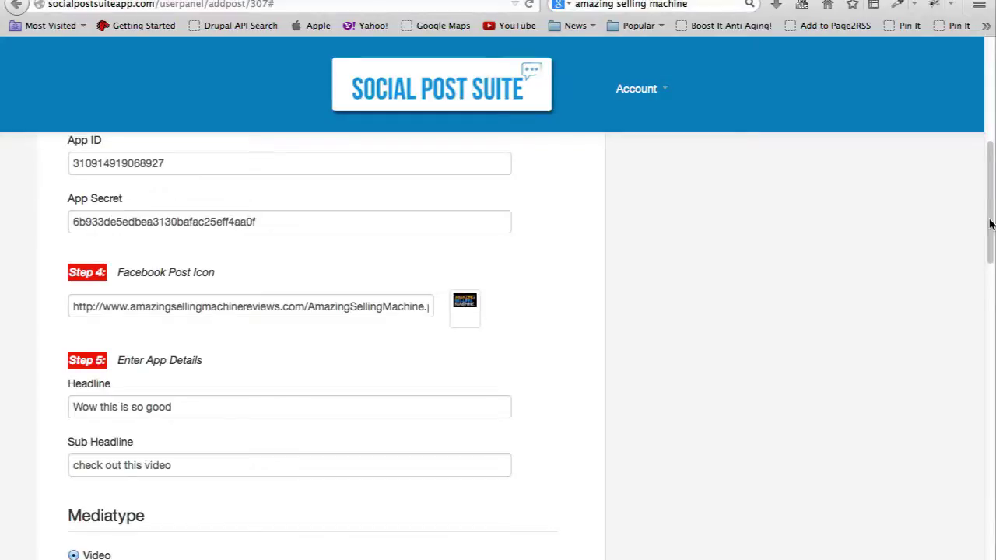
drag(988, 225, 985, 247)
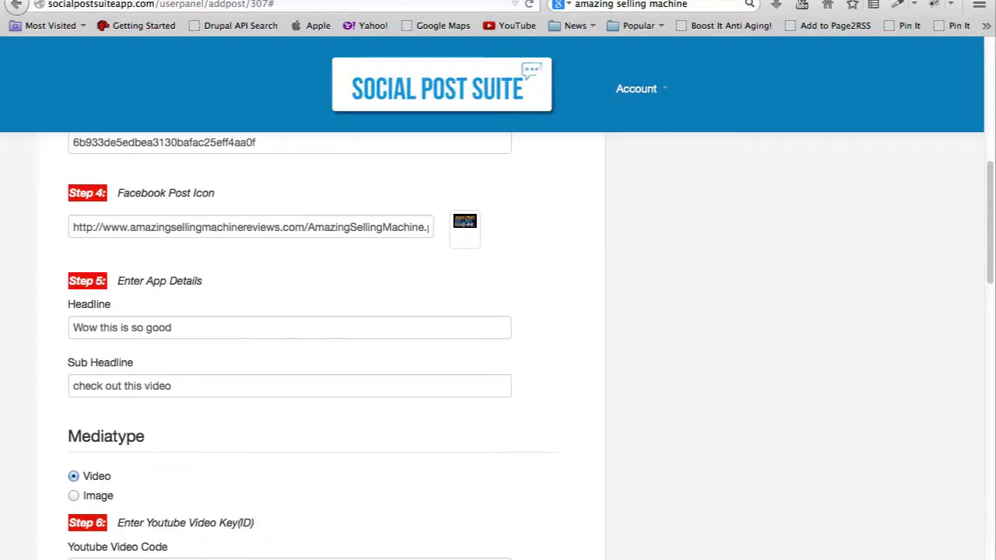
click(464, 222)
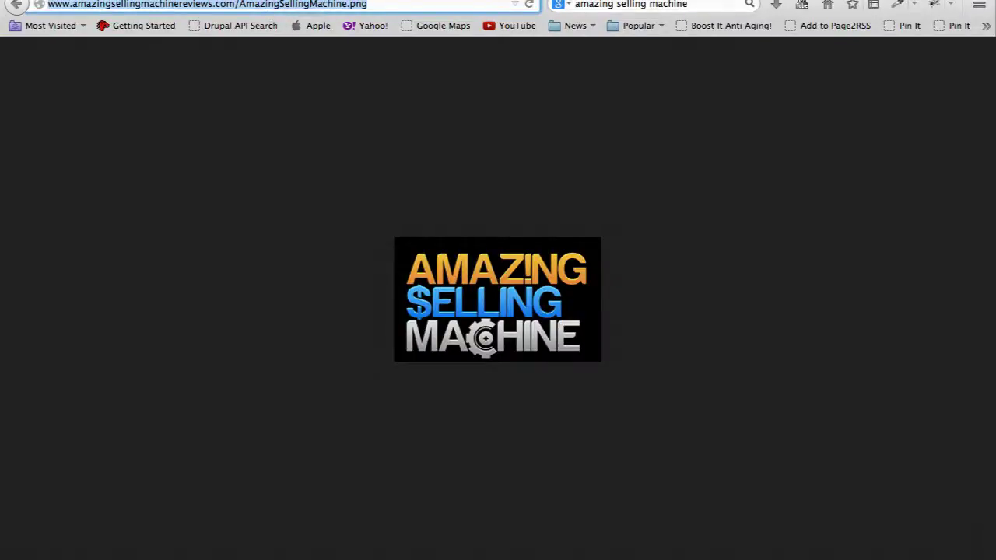
key(super+bracketleft)
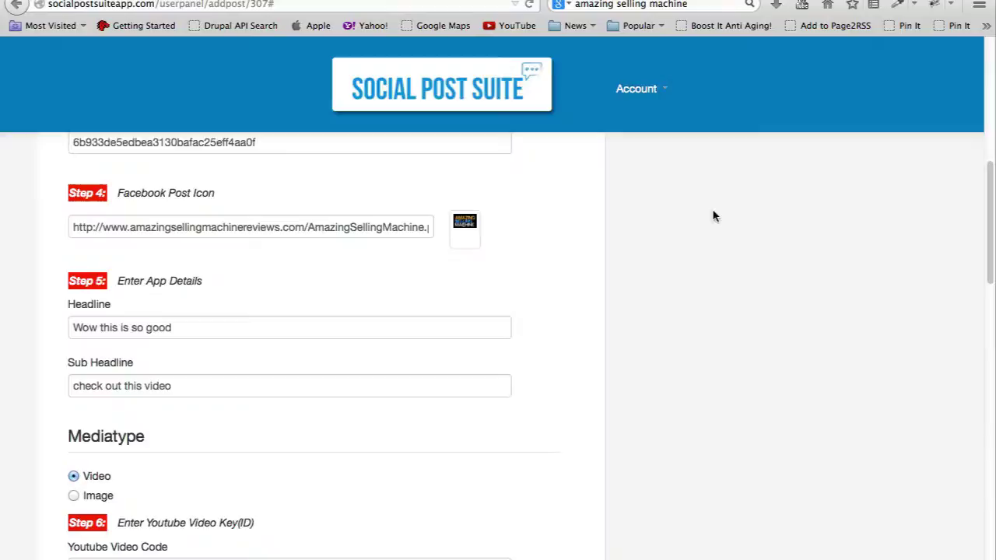
Review the headline, sub headline and YouTube video settings, and inspect the redirect option offered by the Email Gate.
scroll(988, 221, down, 5)
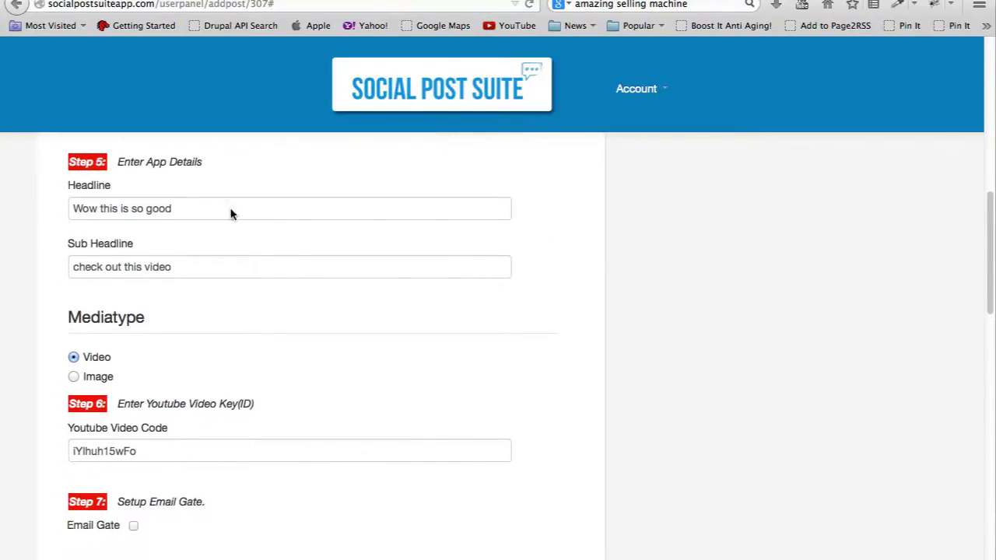
drag(191, 213, 11, 207)
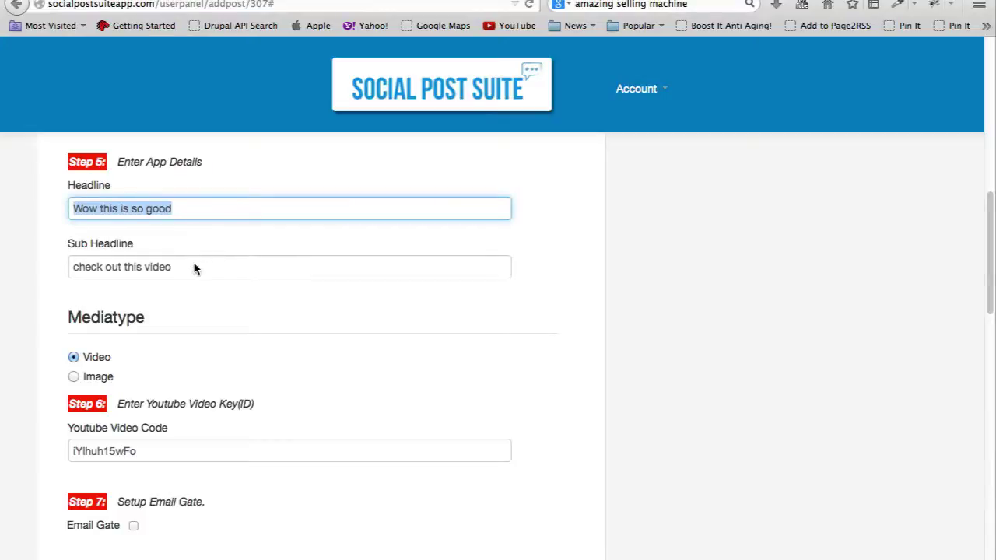
drag(195, 268, 67, 267)
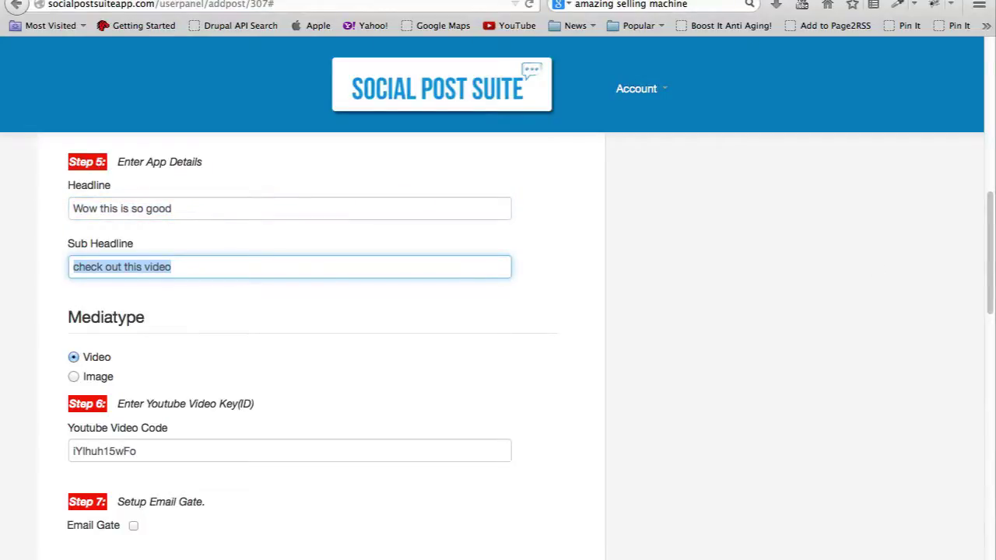
drag(988, 266, 984, 307)
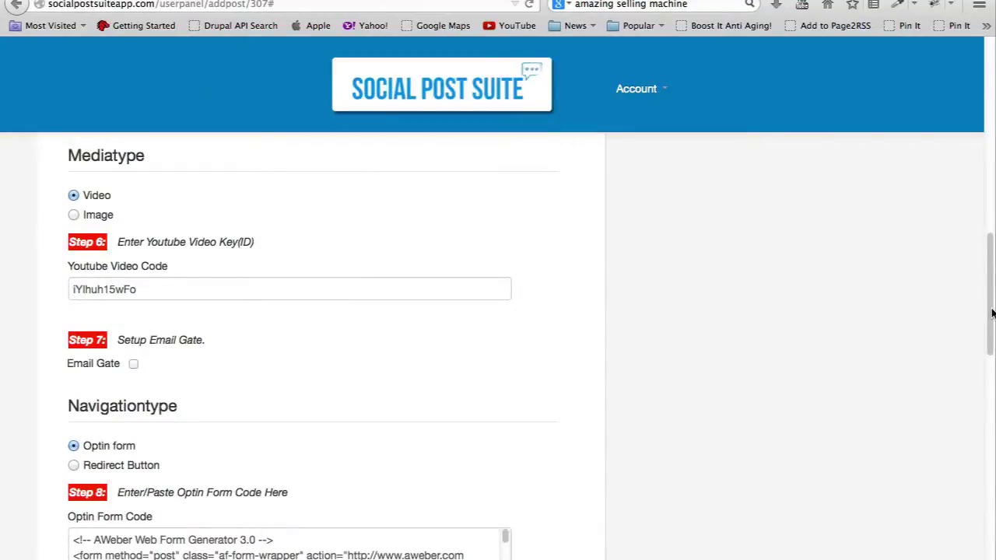
drag(991, 313, 987, 376)
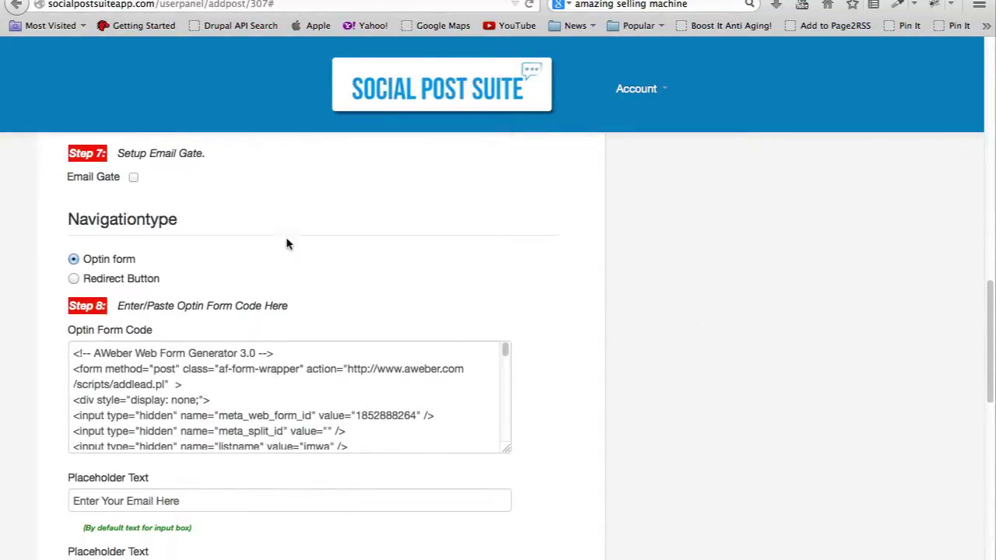
click(133, 178)
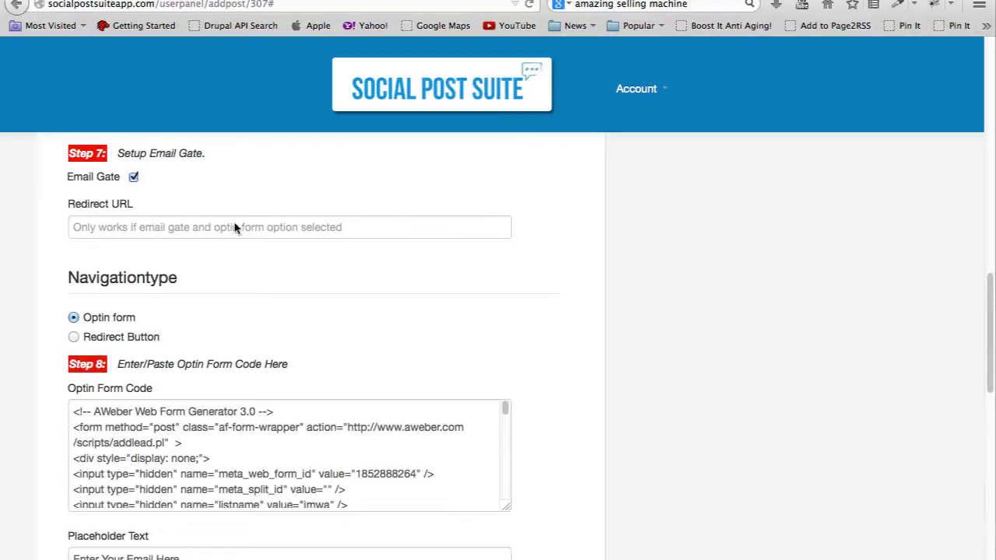
click(134, 178)
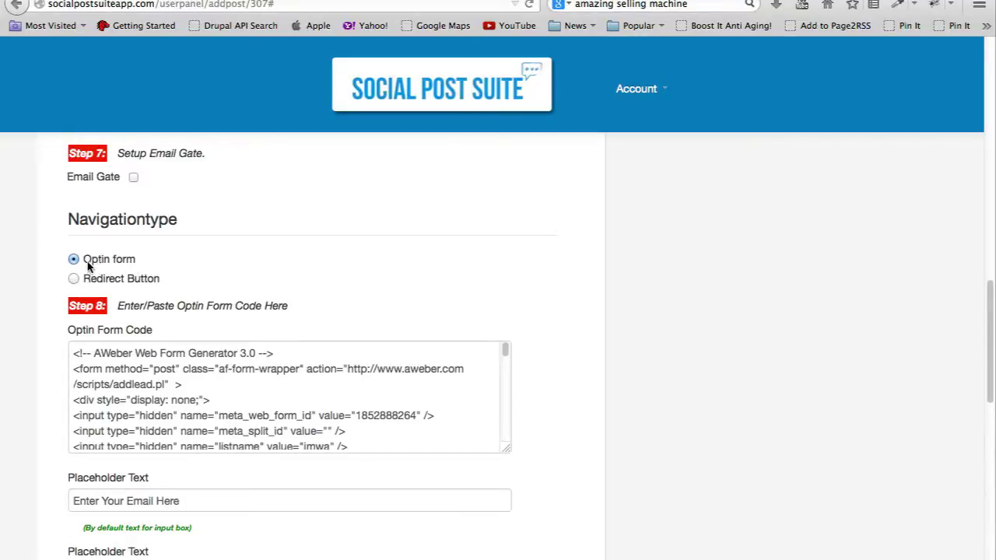
Check the optin form code against AWeber's raw HTML version, and review the placeholder texts and display delay.
click(183, 369)
click(557, 2)
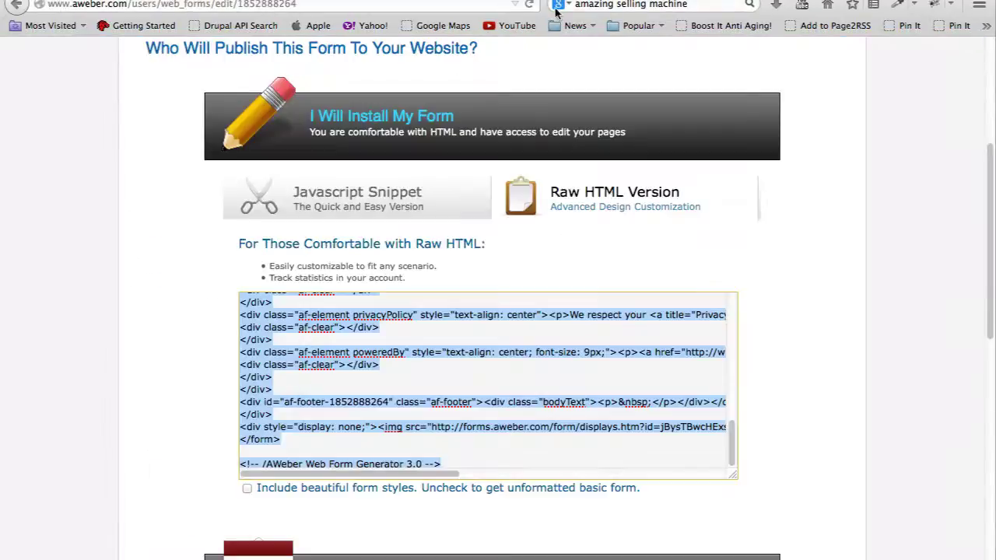
click(179, 1)
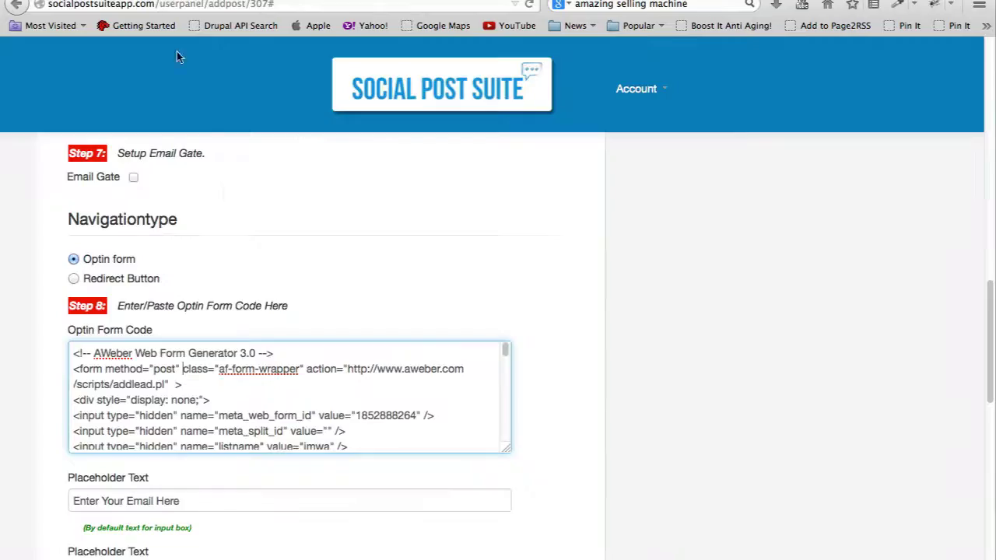
drag(988, 311, 989, 367)
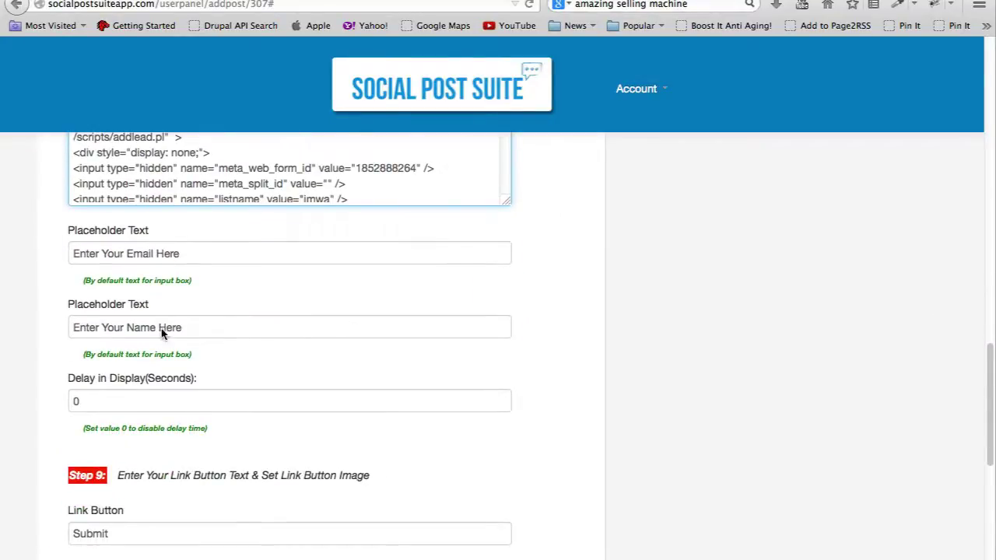
click(442, 392)
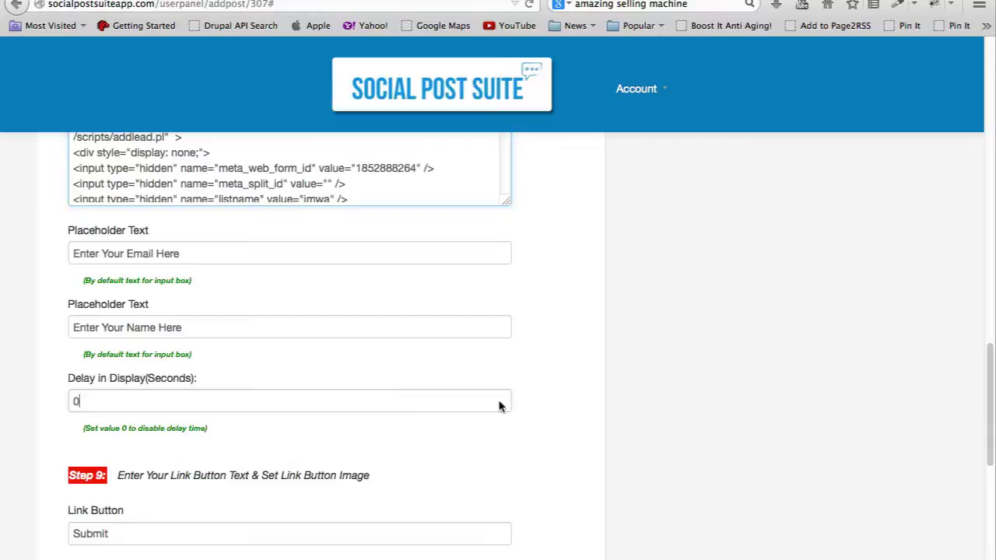
Keep the link button text as Submit, choose the yellow button image in the middle column's second row, and save the post.
drag(989, 420, 985, 487)
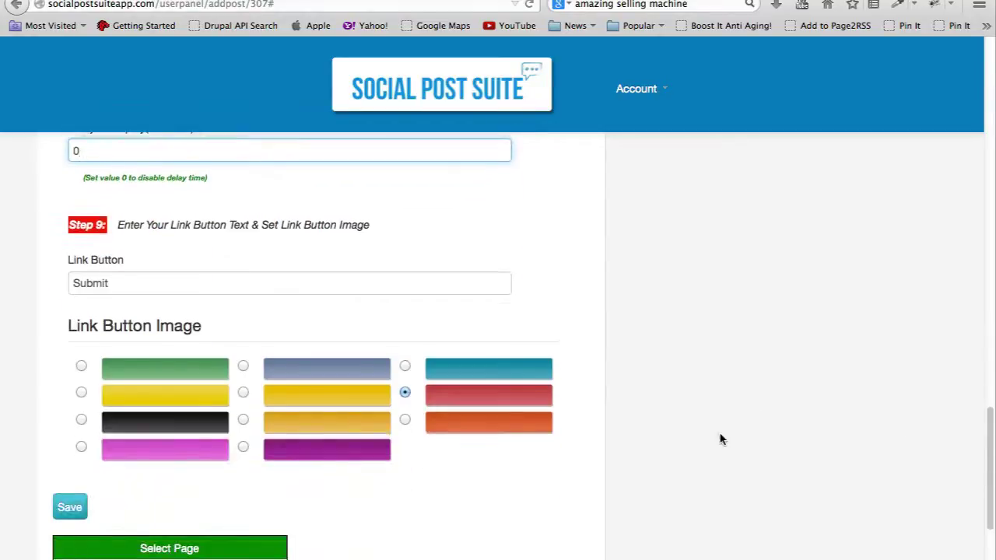
drag(122, 287, 45, 283)
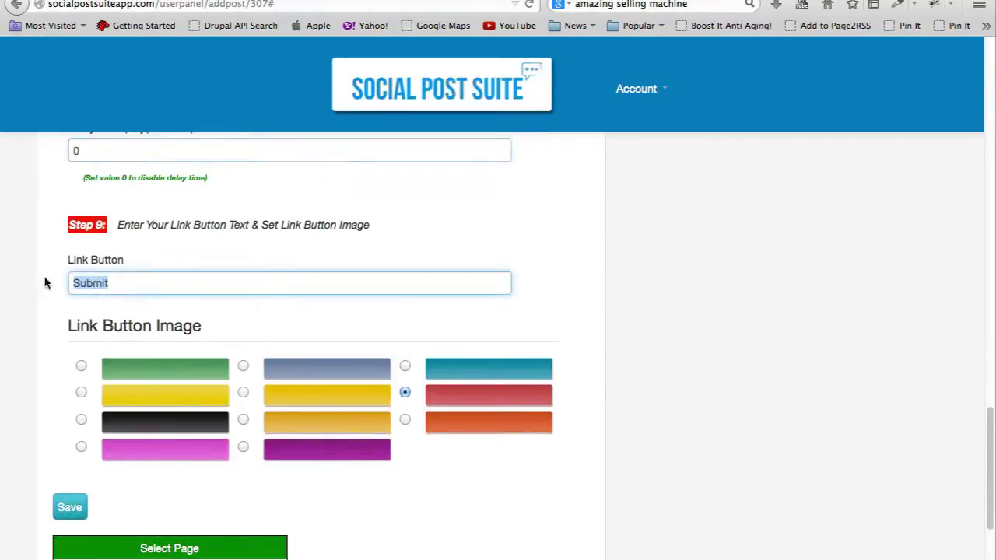
click(215, 285)
click(628, 315)
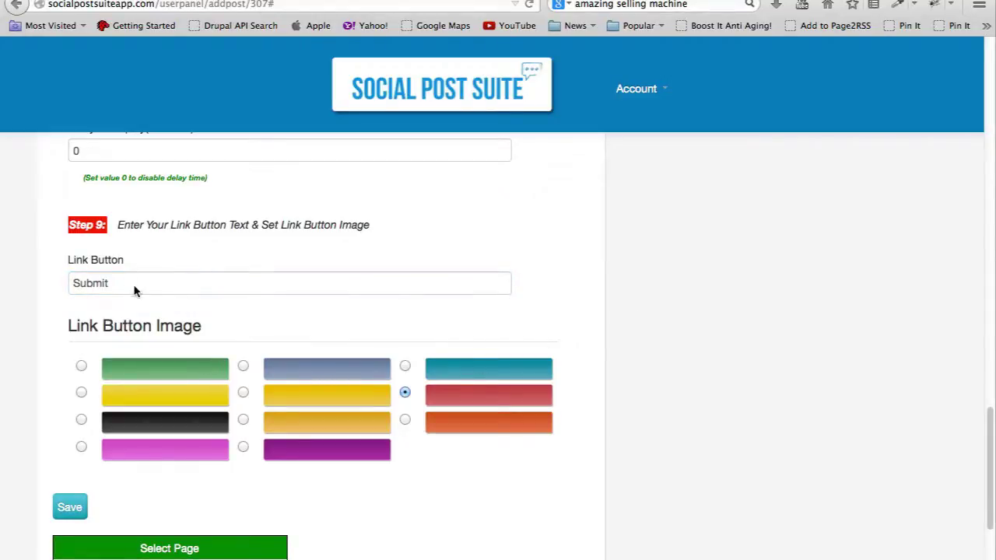
click(243, 392)
click(69, 510)
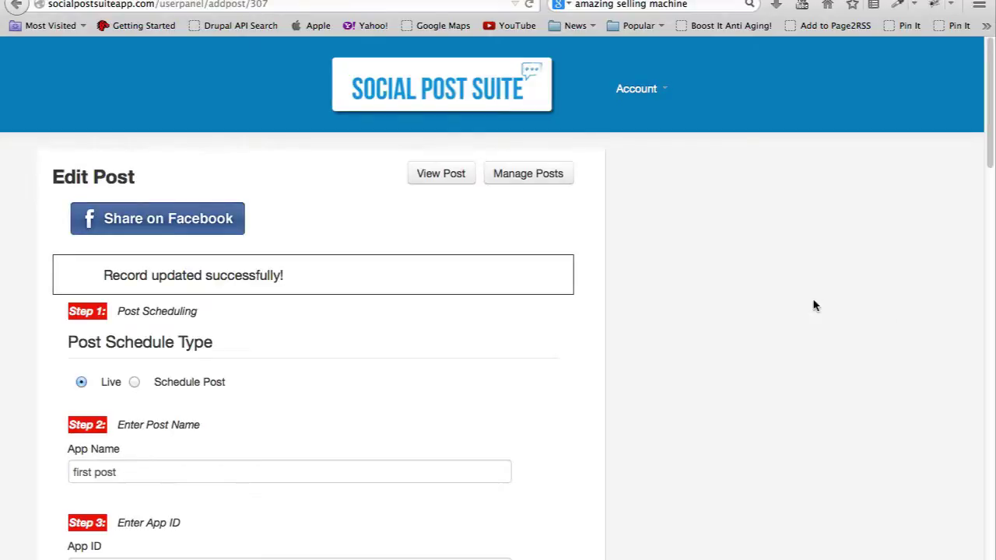
Share the post on Facebook to the My Game page with the message "Check this out now".
click(162, 216)
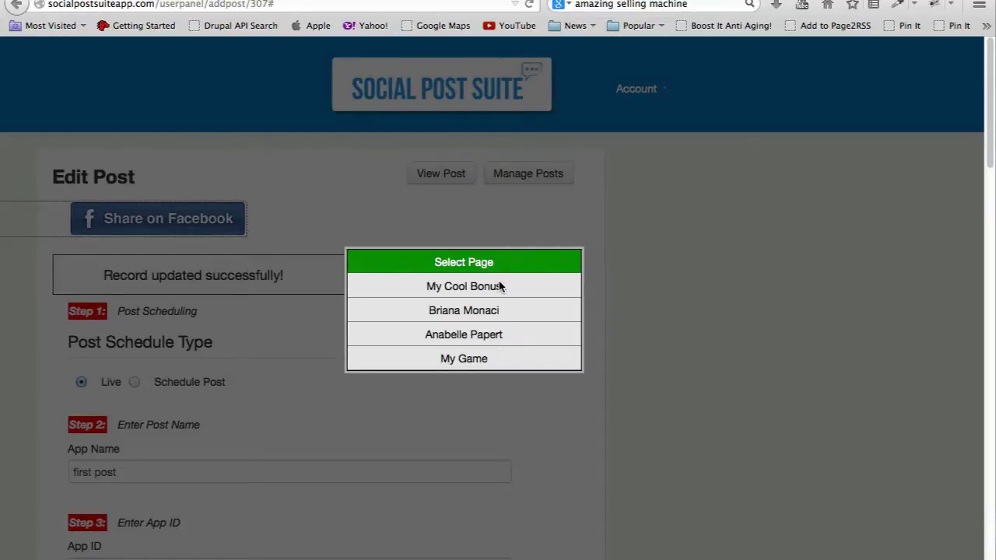
click(478, 360)
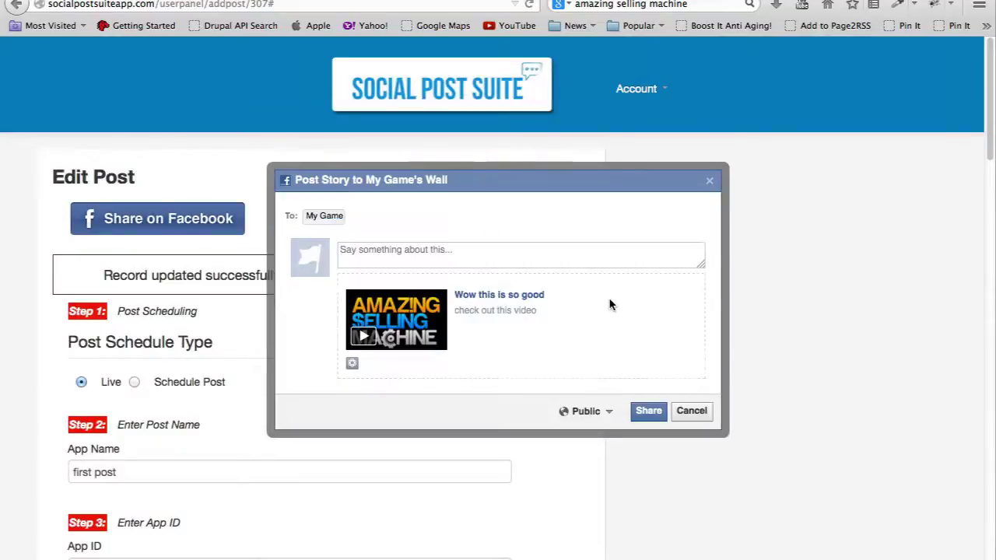
click(473, 257)
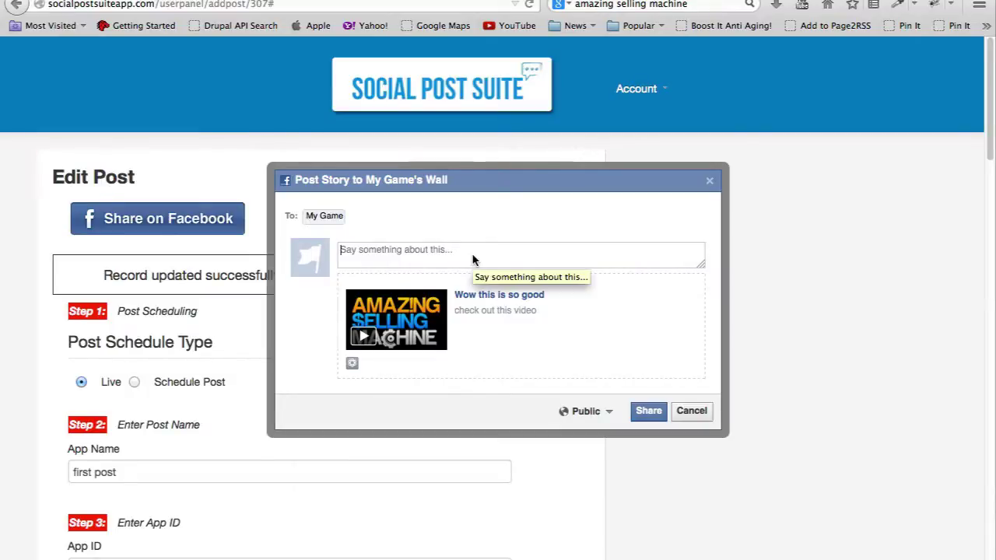
text(Check this out now)
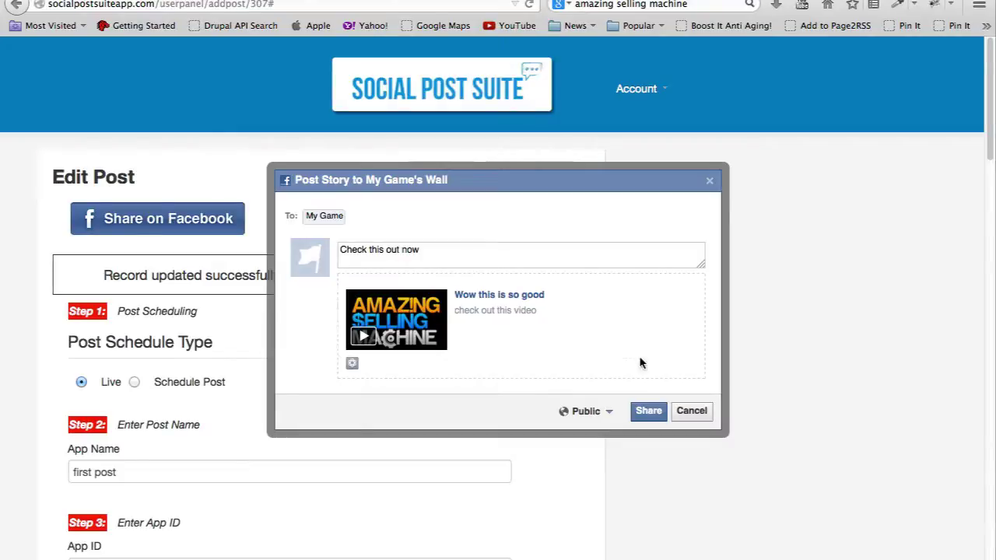
click(650, 412)
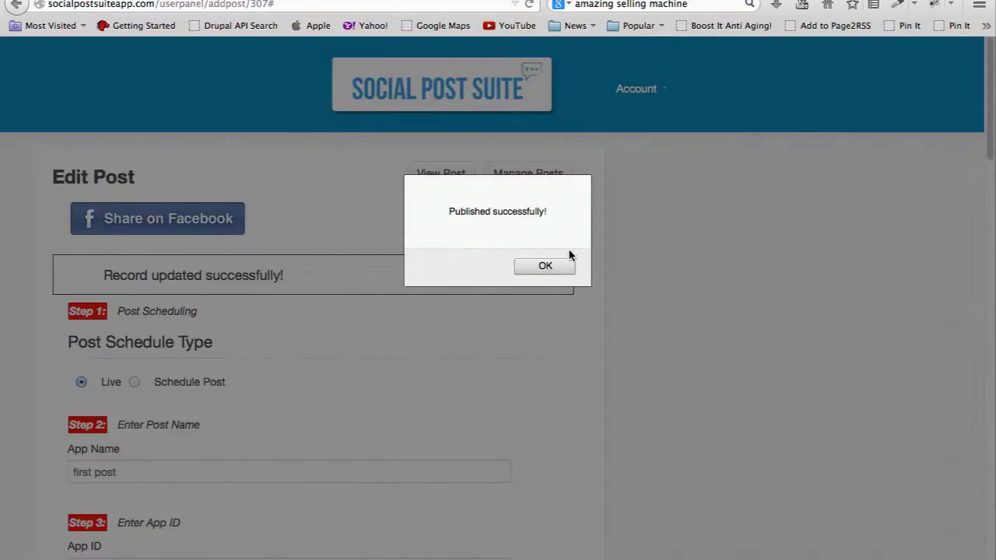
click(560, 267)
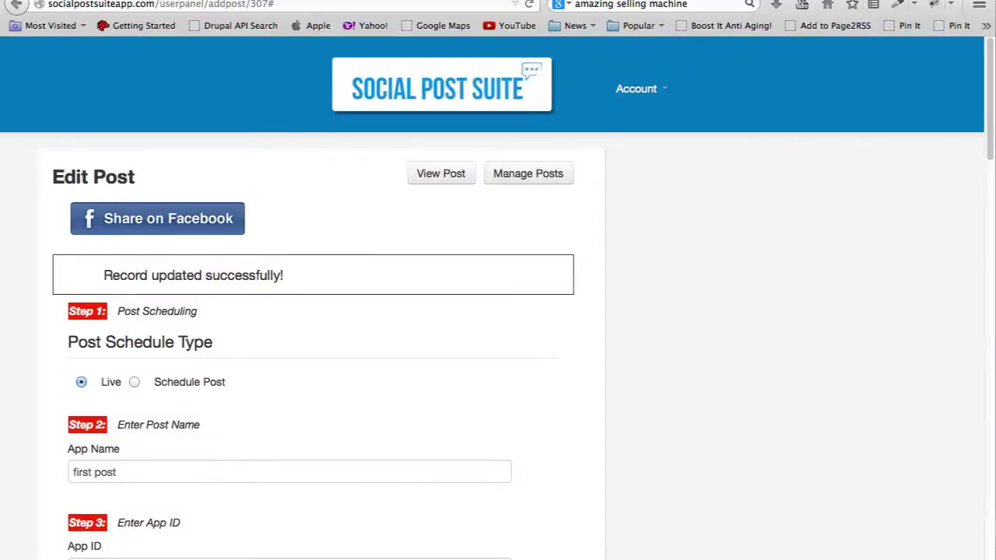
Switch to the My Game Facebook page and reload it to view the published post.
click(301, 2)
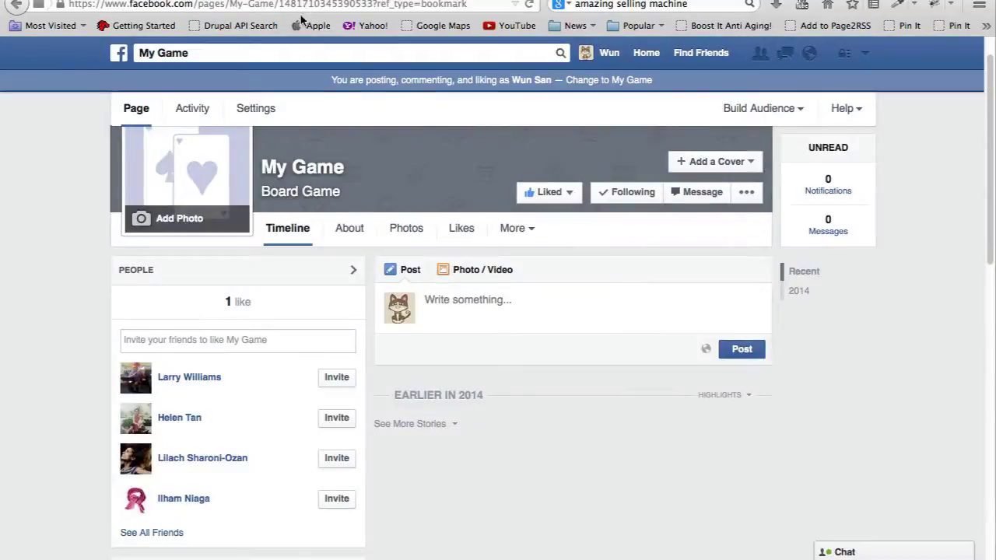
click(531, 4)
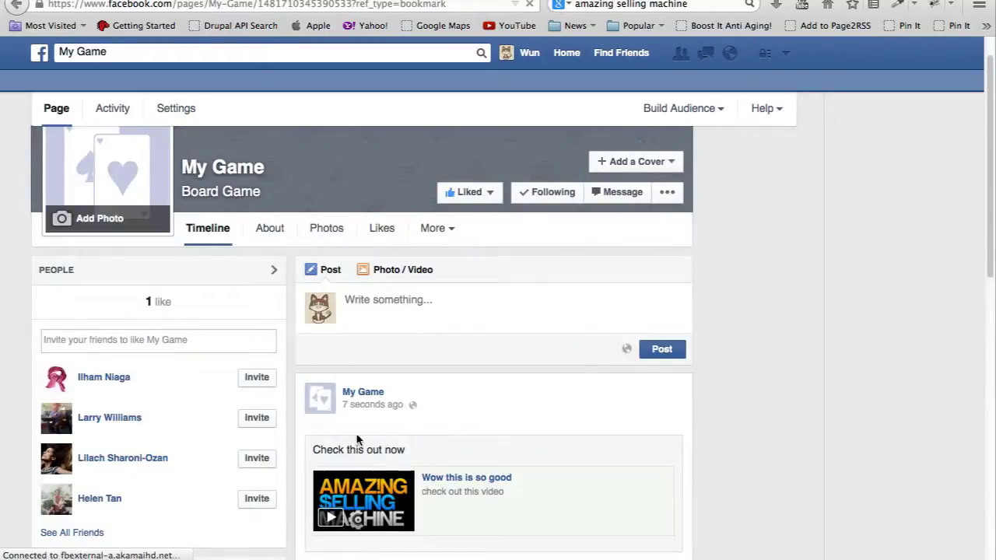
drag(989, 249, 989, 312)
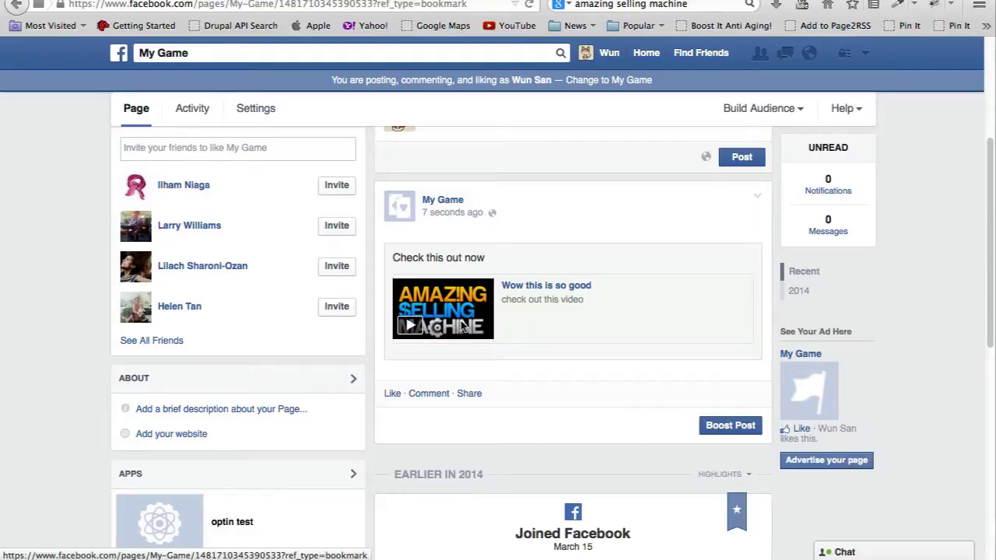
Open the published post's link and examine the landing page's headline, video and optin form fields.
click(527, 287)
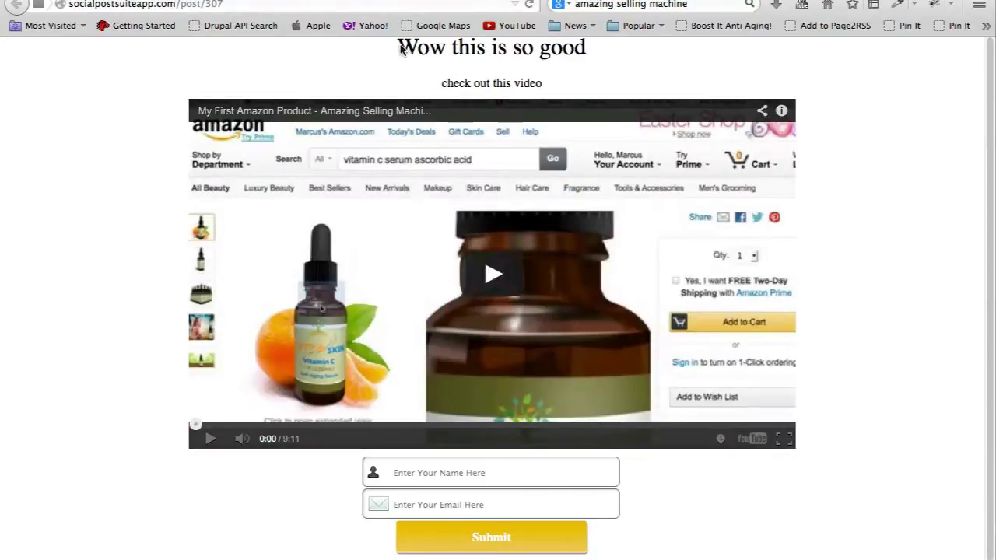
drag(400, 49, 611, 49)
click(531, 81)
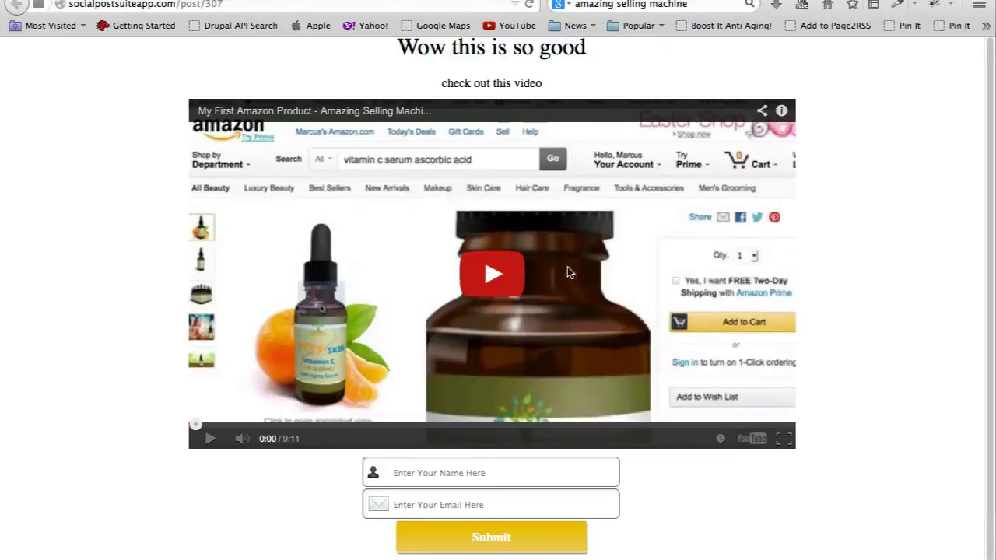
click(482, 482)
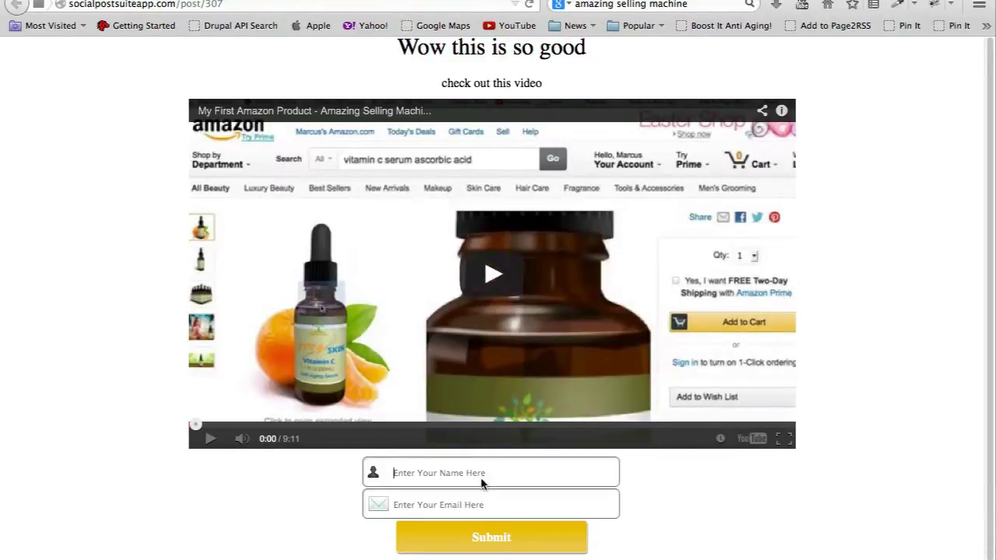
click(495, 510)
click(513, 480)
click(502, 479)
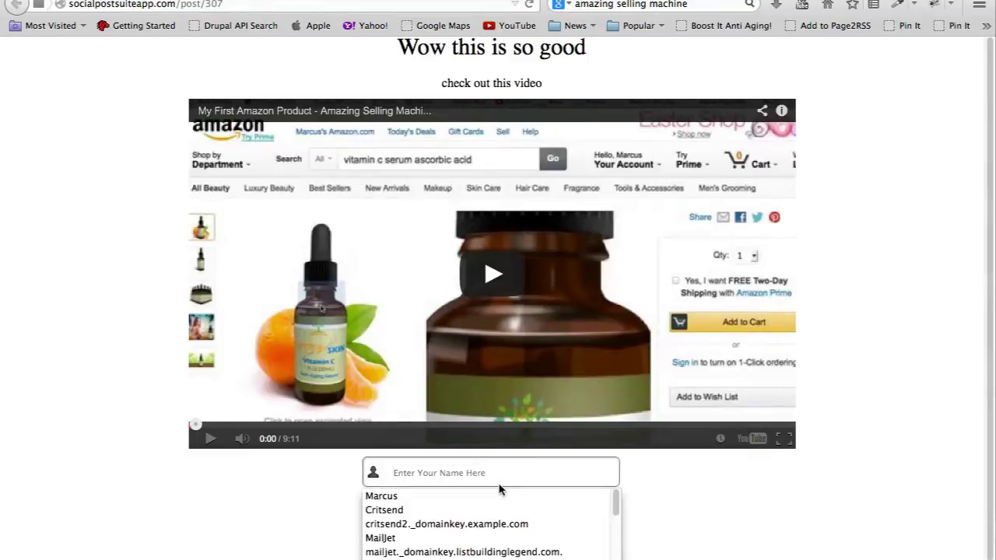
click(708, 496)
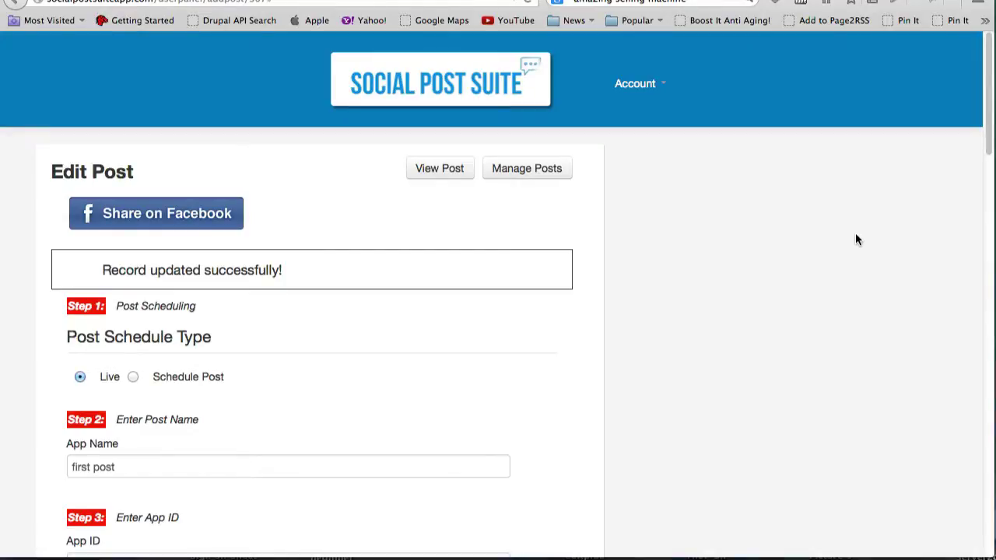
drag(987, 128, 989, 132)
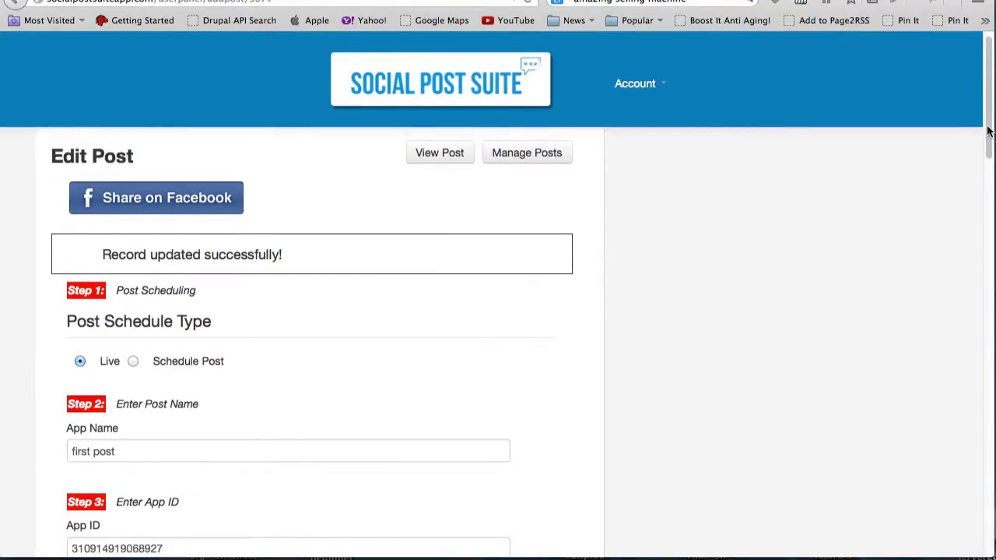
drag(987, 133, 982, 230)
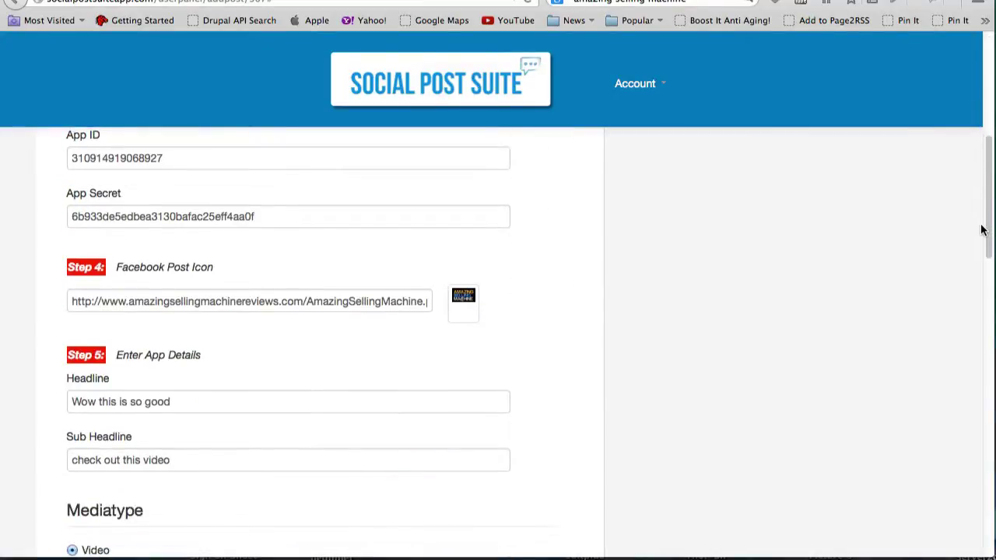